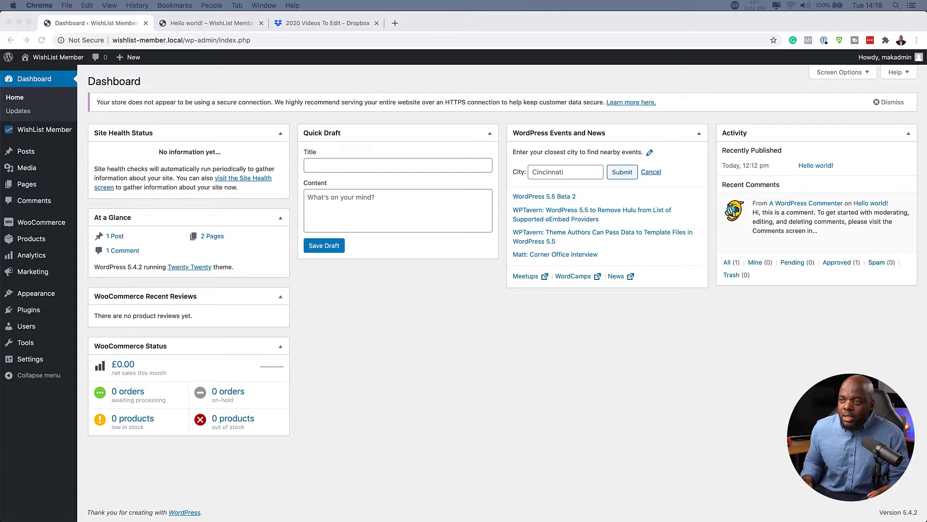
- Inspect the camera-crew photo's details in the Media Library (318 KB JPEG, 1920×1080)
click(36, 168)
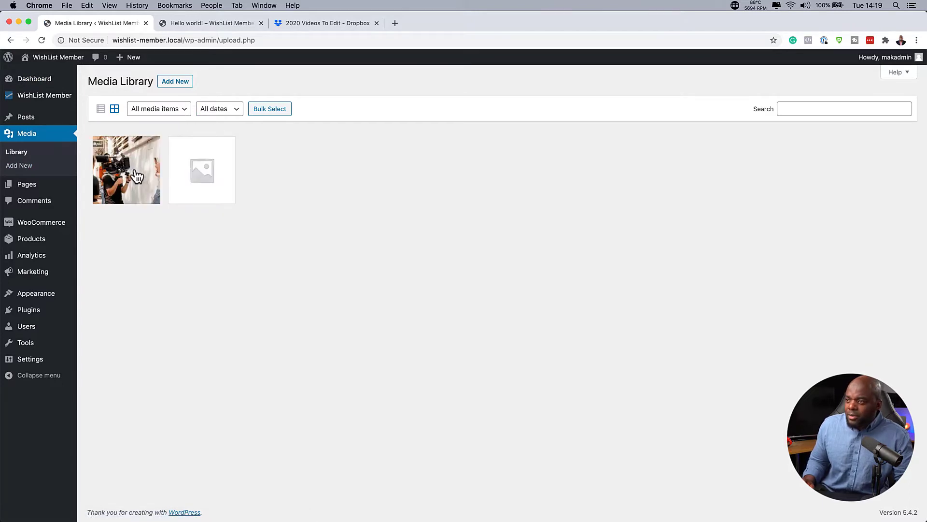
click(137, 175)
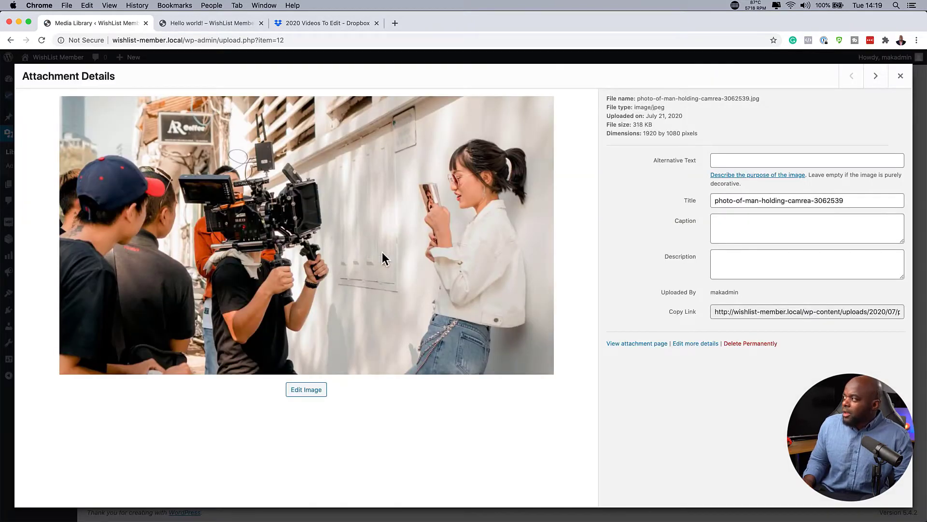
click(899, 80)
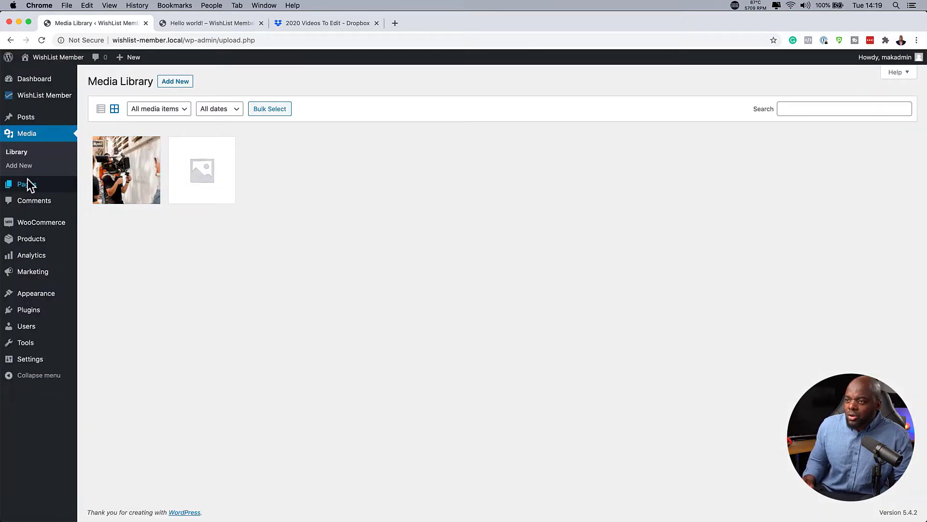
- Turn on WordPress login page styling under WishList Member's Advanced Options > Logins > Styling
mouse_move(57, 247)
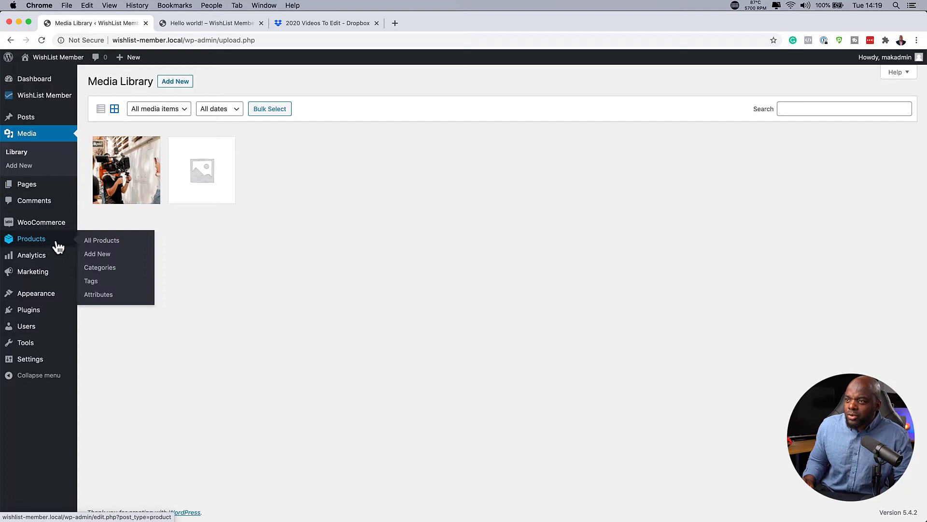
click(41, 99)
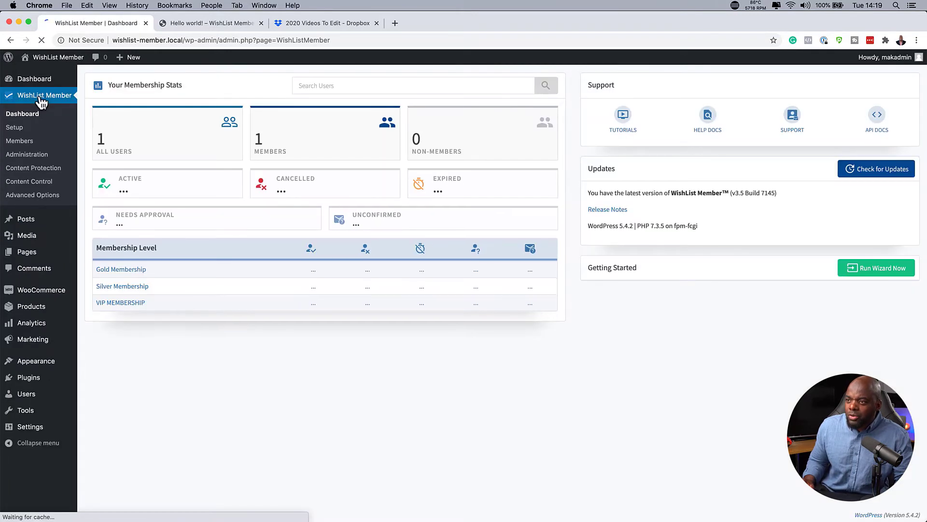
click(49, 201)
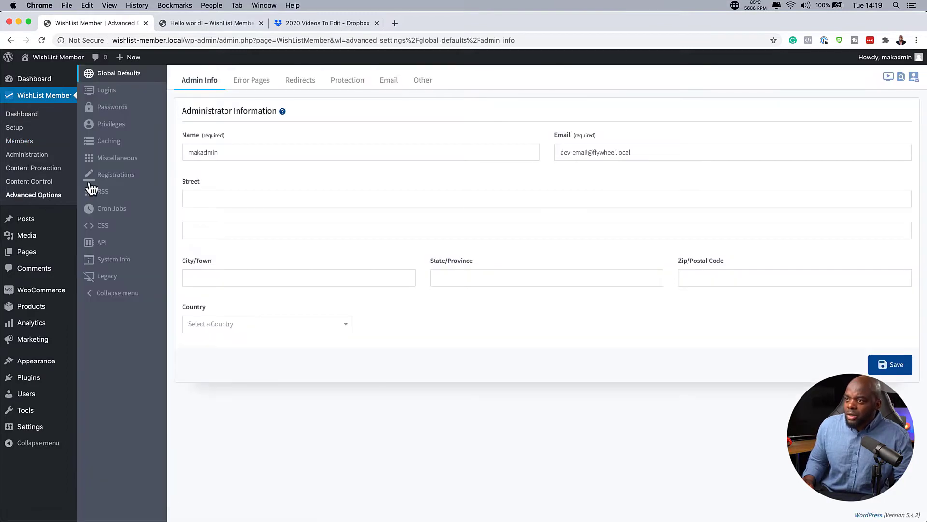
click(128, 99)
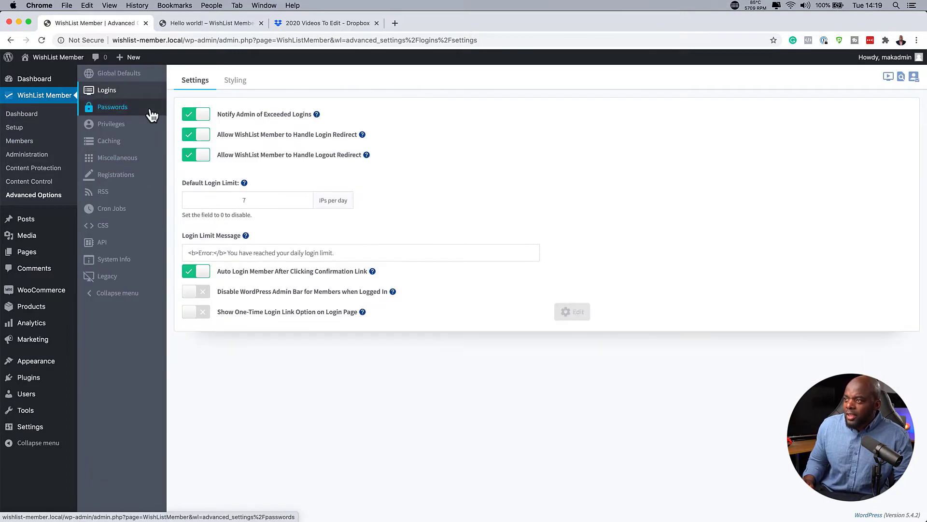
click(238, 82)
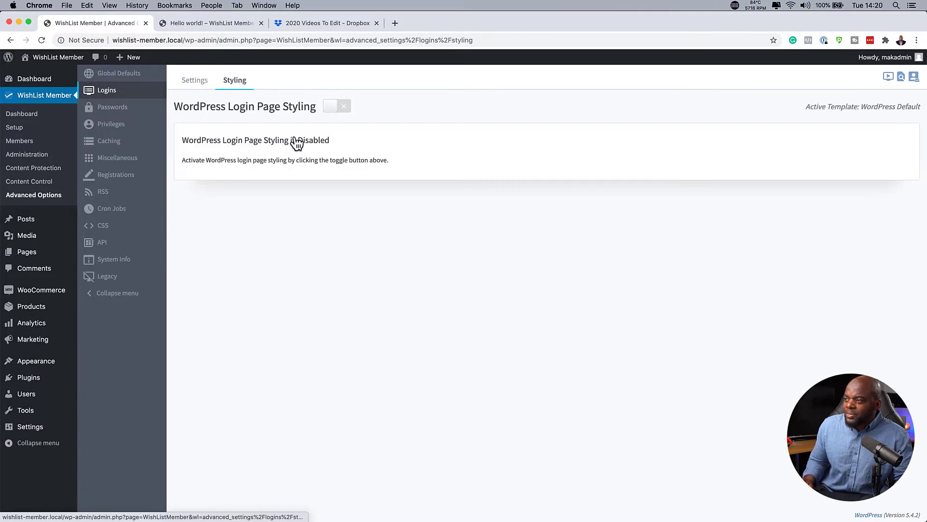
click(346, 115)
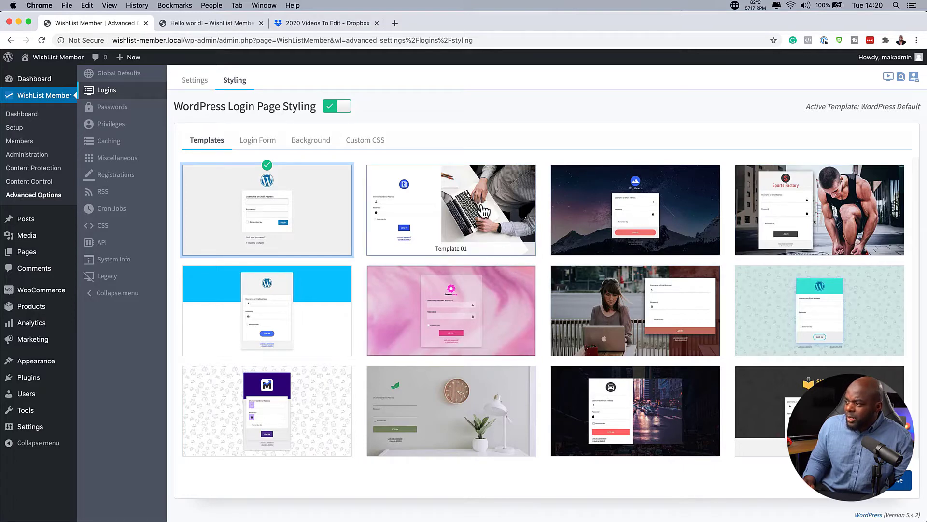
- Save Template 01 as the active login template and review the Login Form settings
click(486, 210)
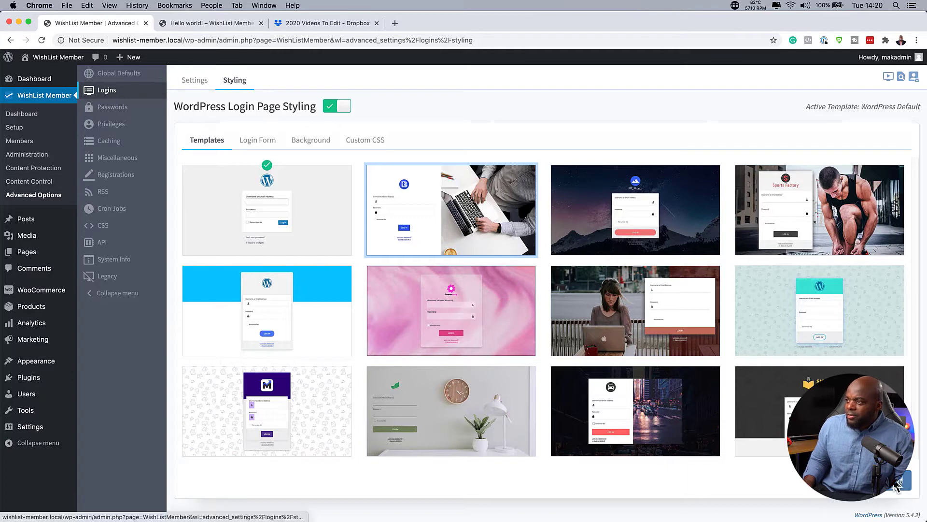
click(899, 480)
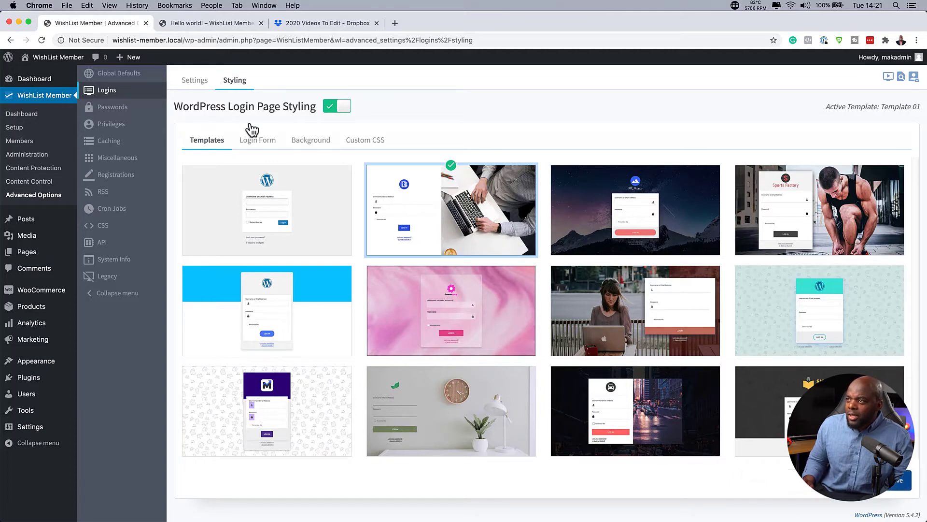
drag(186, 40, 146, 37)
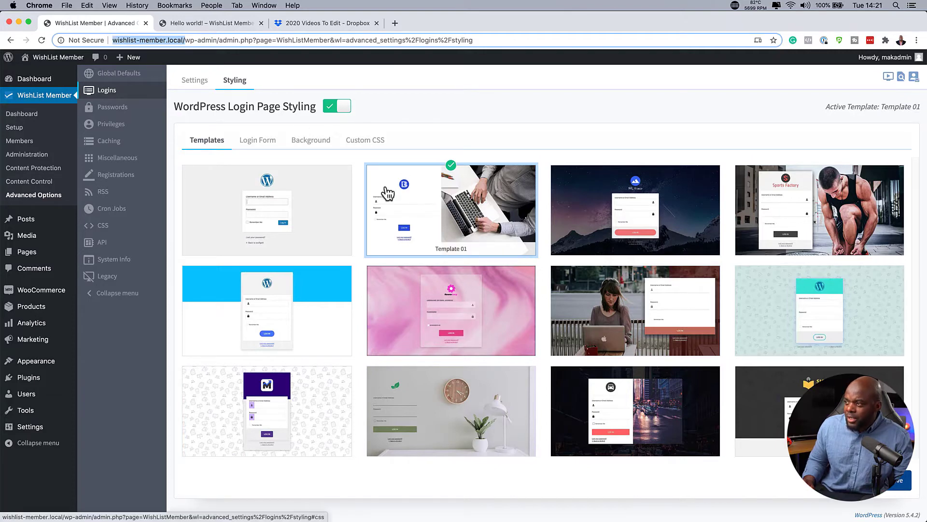
click(262, 140)
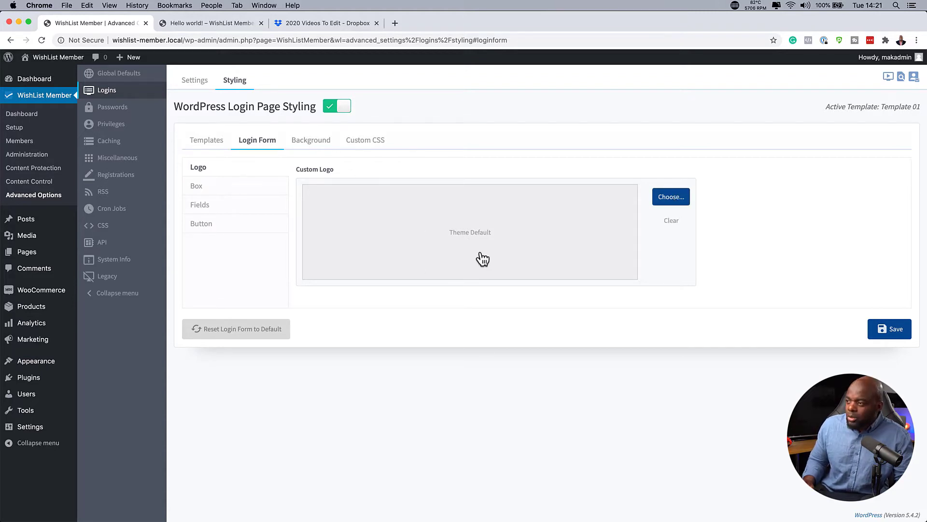
click(207, 140)
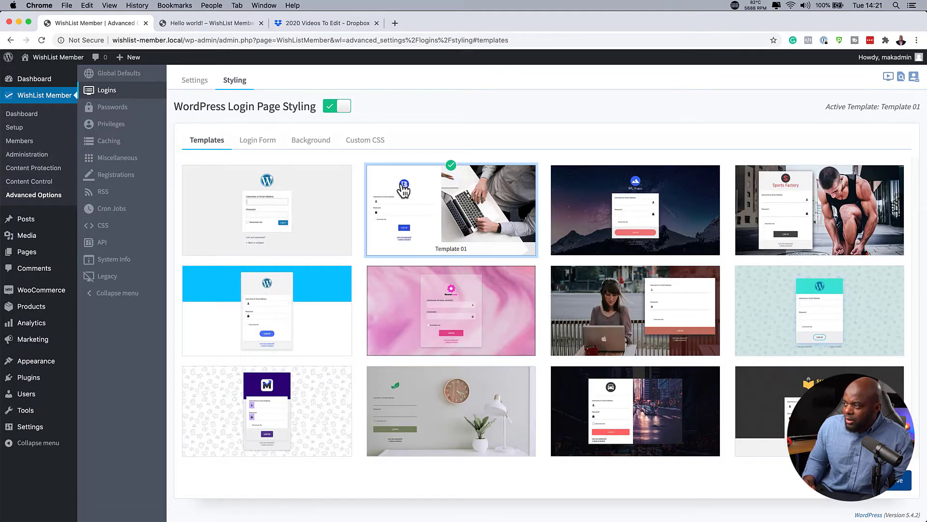
- Set the Media Library camera-crew photo as the login background image, size left at Theme Default, and save
click(308, 148)
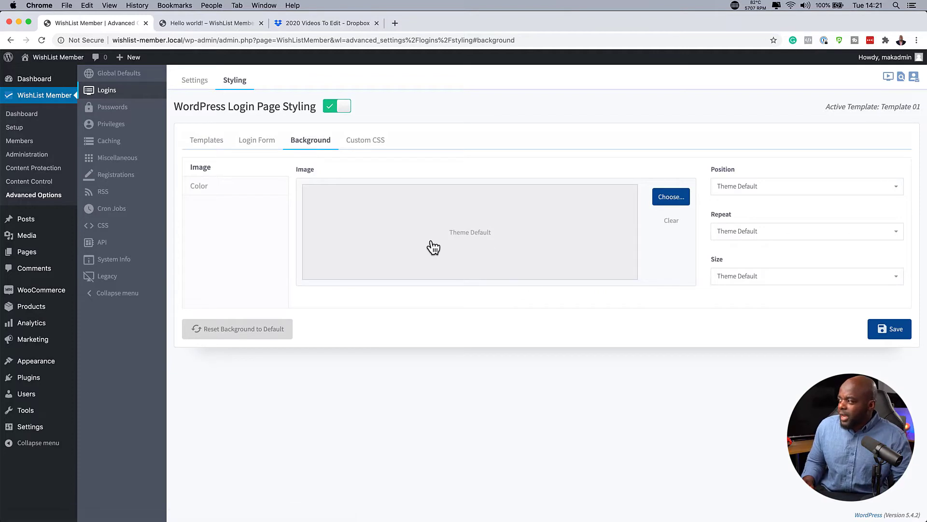
click(671, 197)
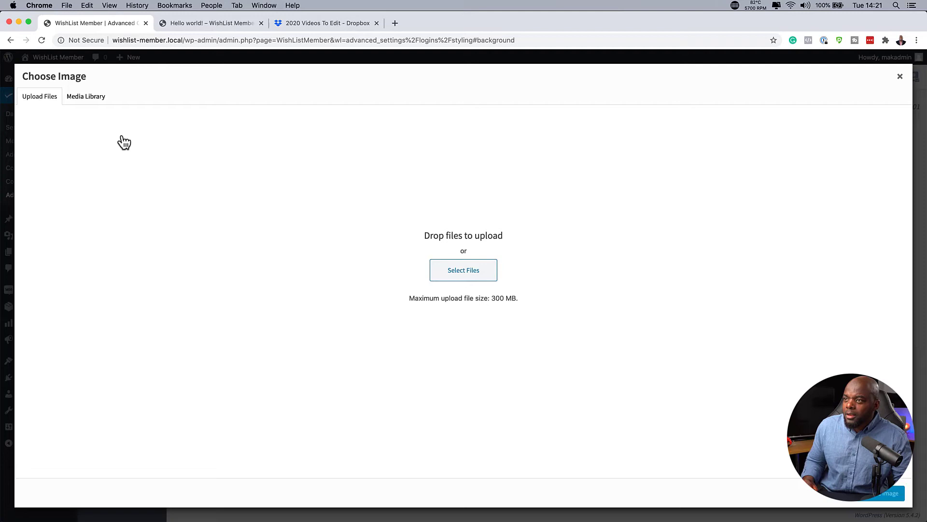
click(84, 102)
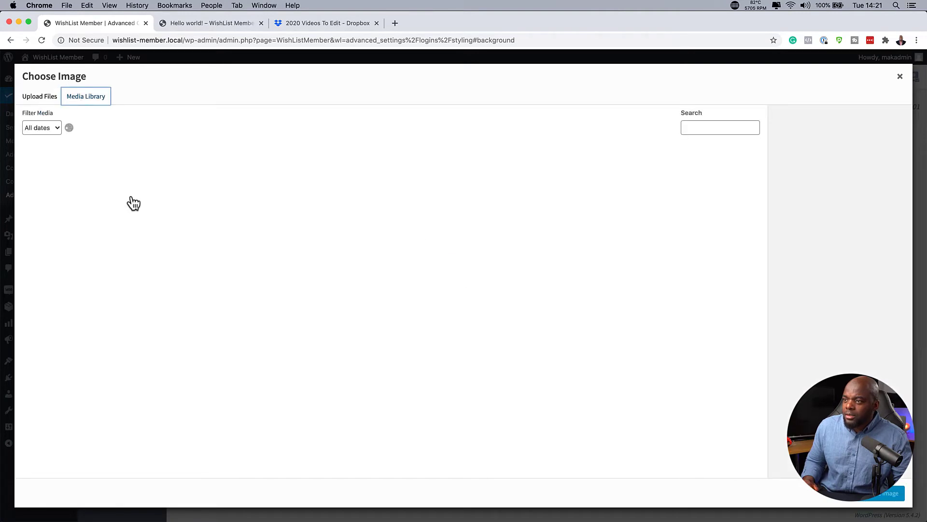
click(69, 191)
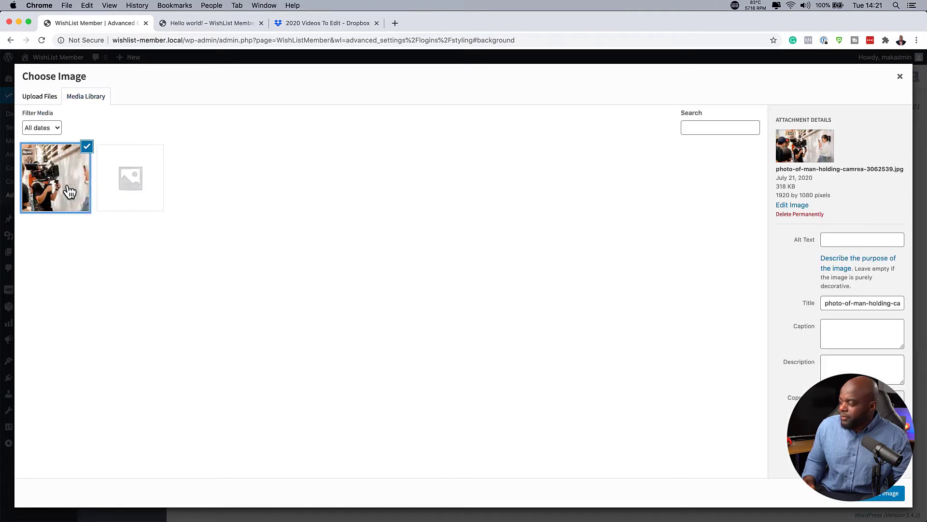
click(872, 500)
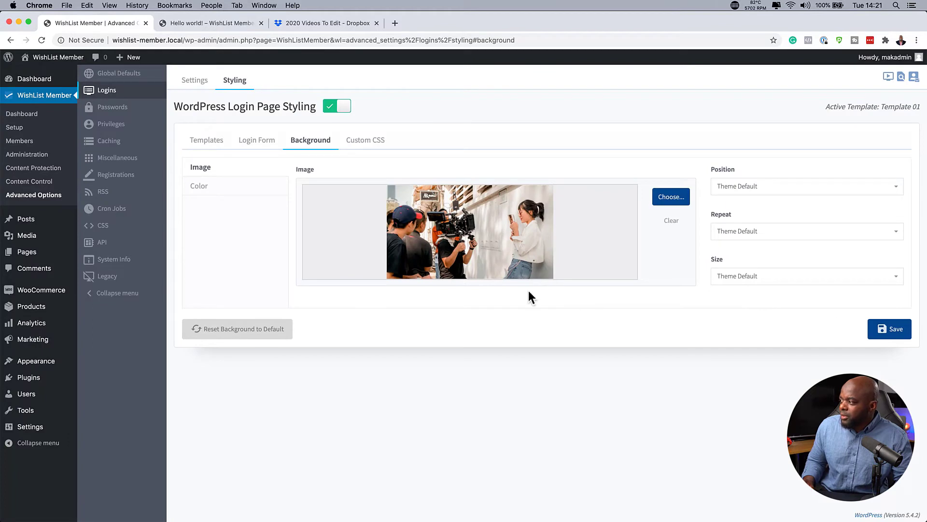
click(743, 280)
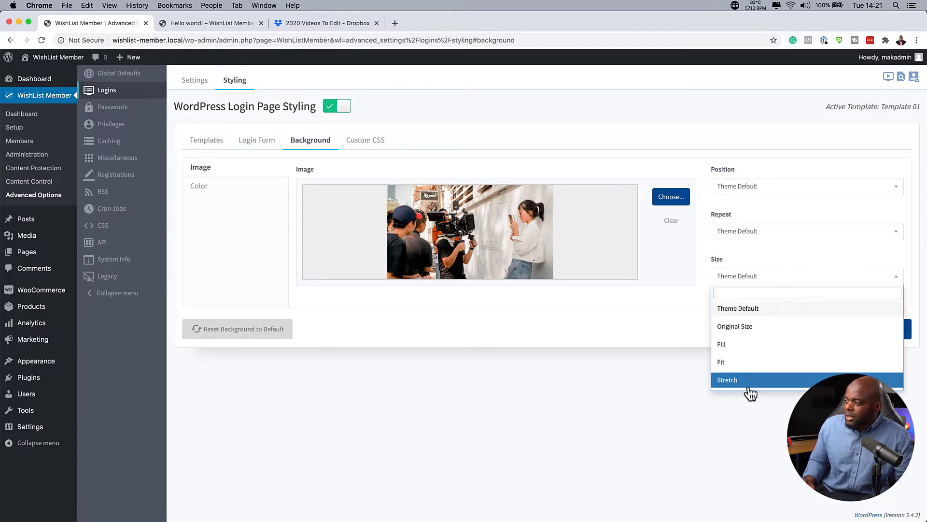
click(586, 340)
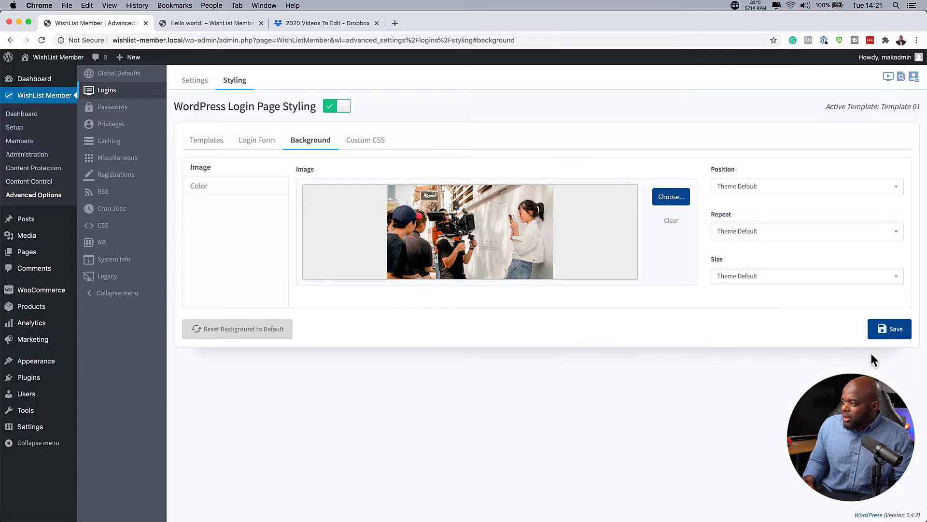
click(898, 333)
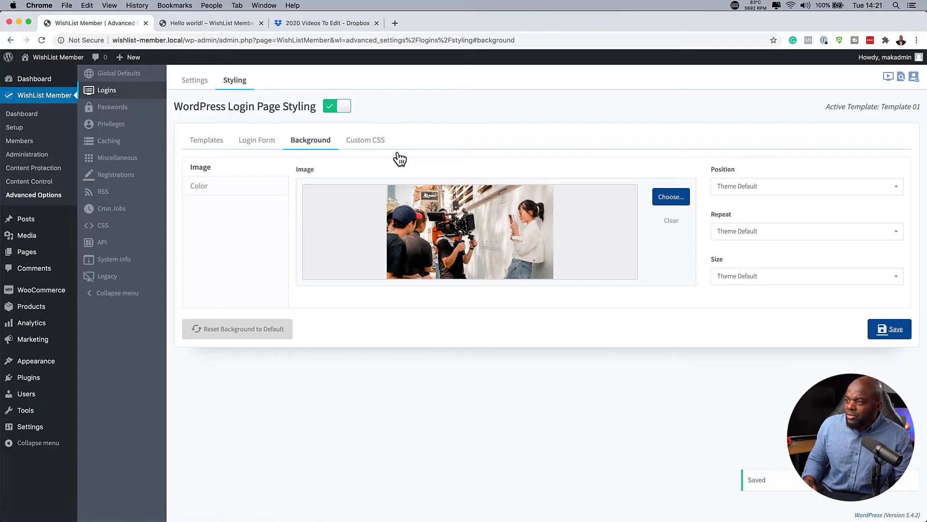
- Review Custom CSS and the background Color options, keep colour at Theme Default, and save
click(366, 143)
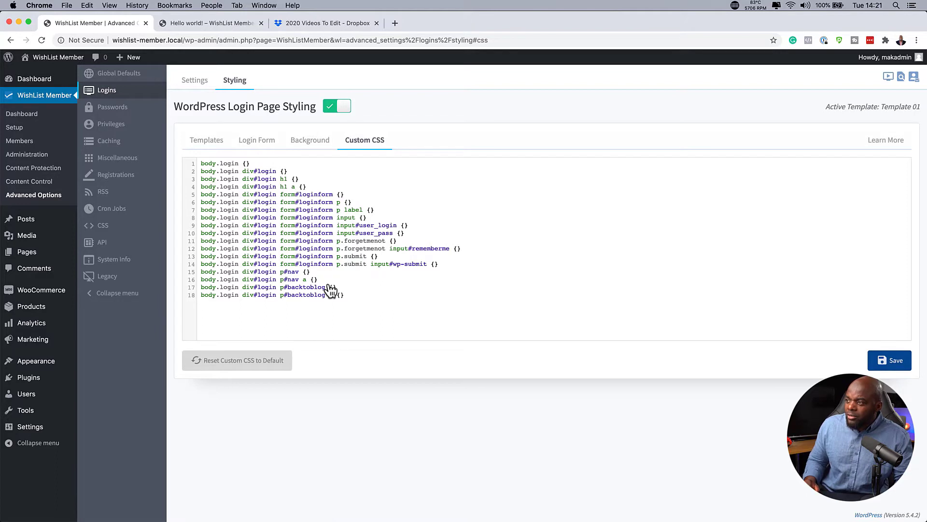
click(303, 139)
click(243, 192)
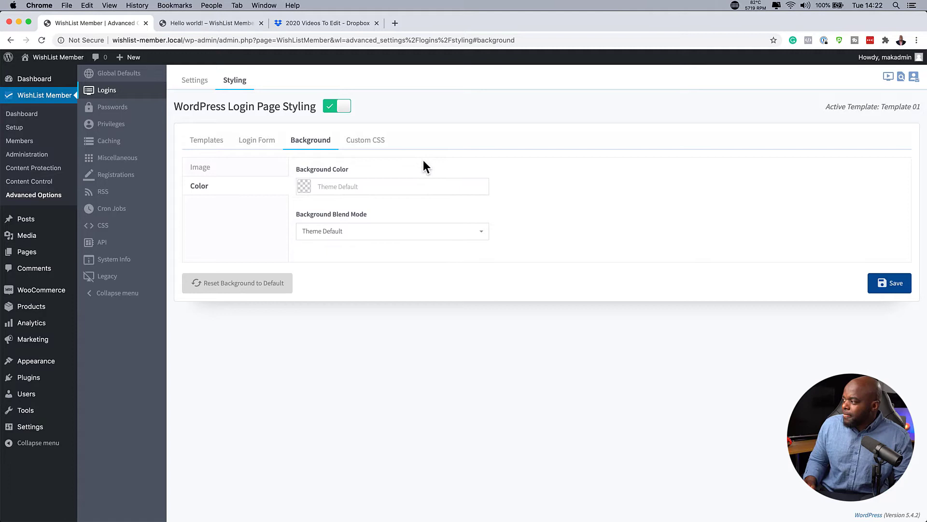
click(892, 288)
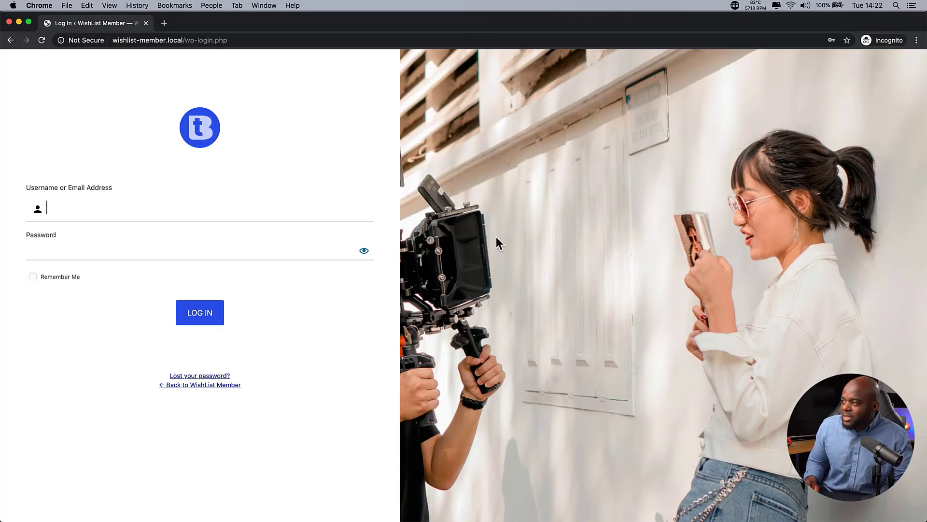
- Move the incognito window showing the restyled wp-login.php page aside
drag(208, 24, 252, 112)
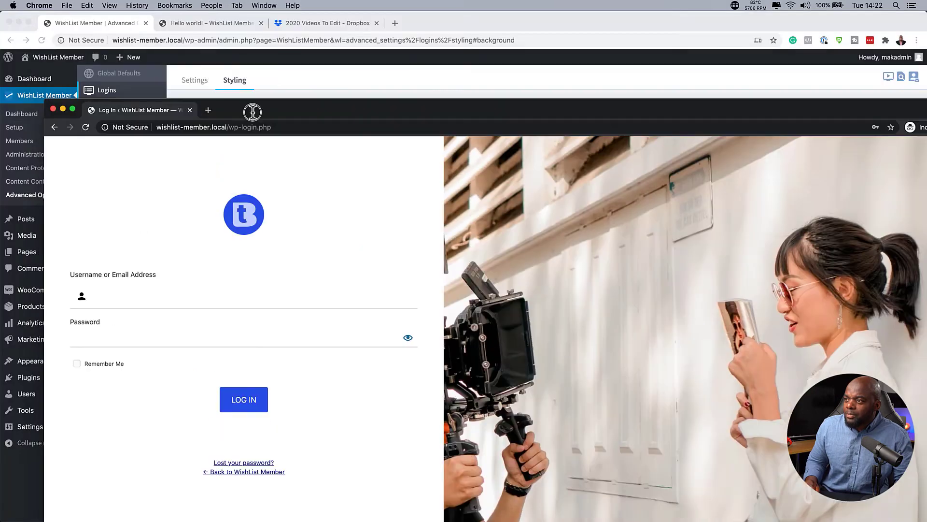
- Change the login background image position to Centered and save it
click(549, 24)
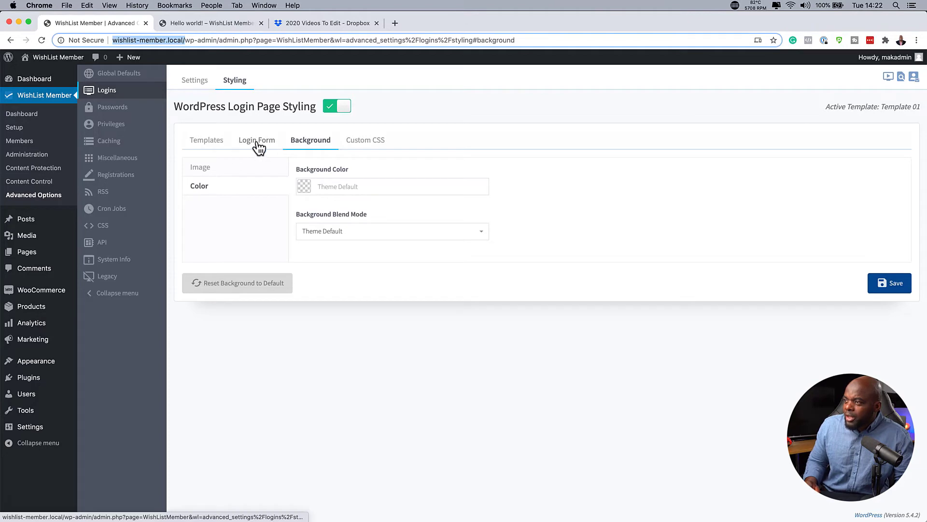
click(236, 166)
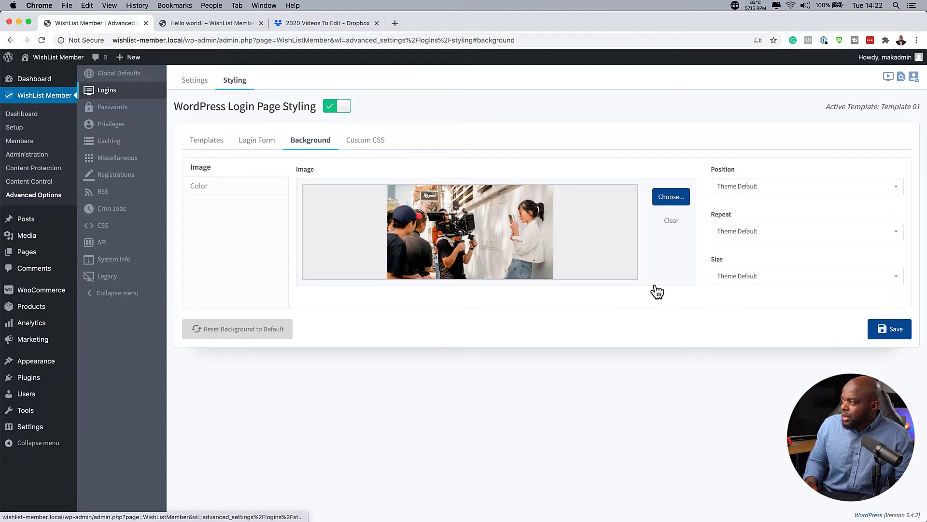
click(749, 191)
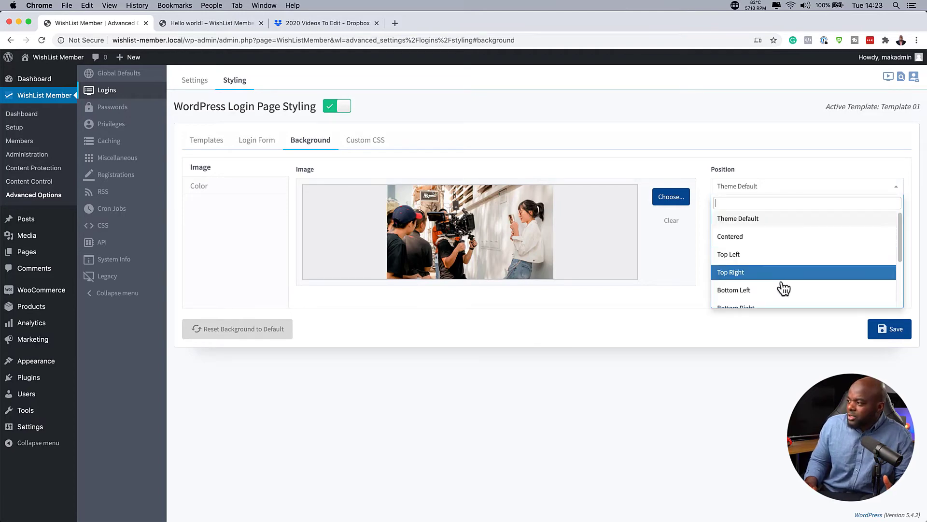
scroll(785, 280, down, 1)
scroll(794, 290, down, 1)
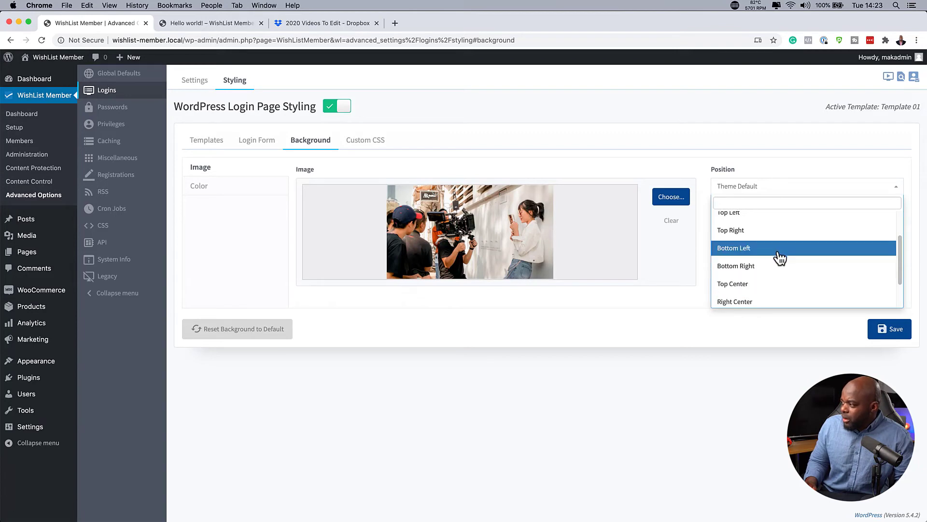
scroll(753, 244, up, 2)
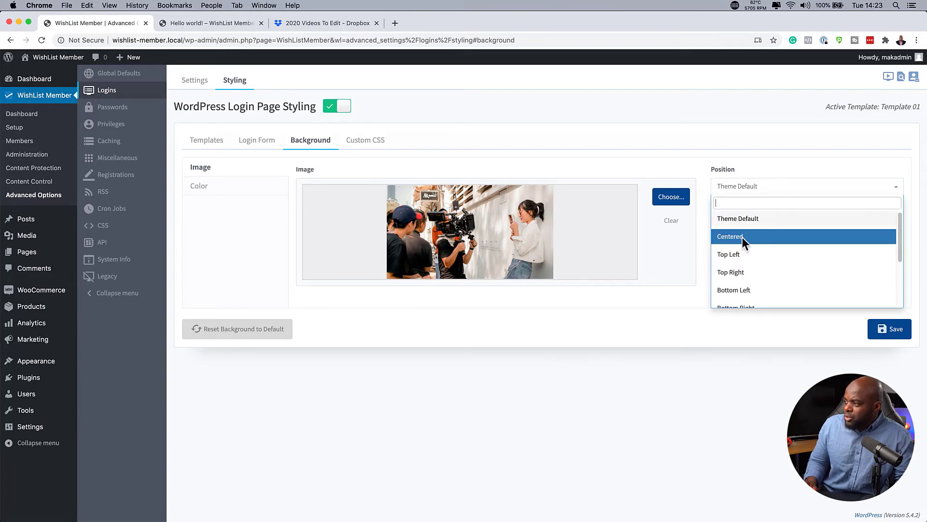
click(743, 236)
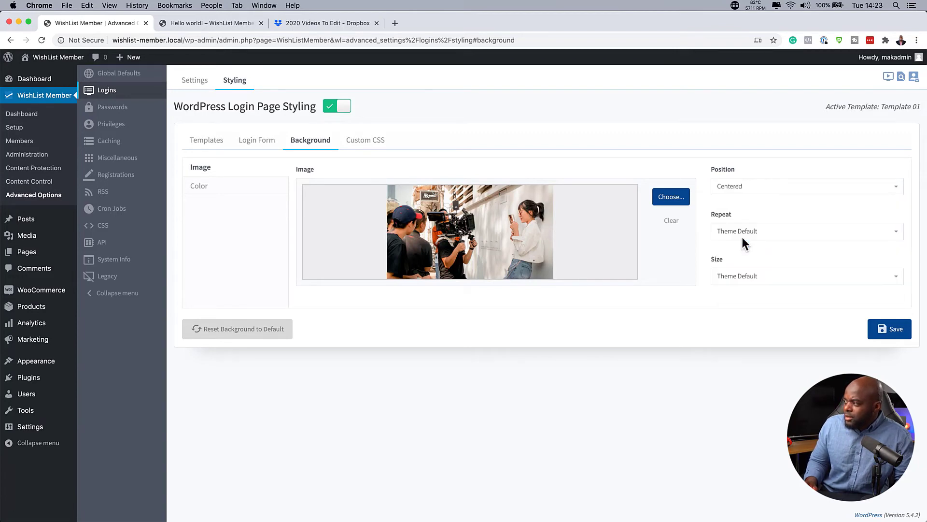
click(897, 336)
drag(427, 23, 434, 144)
- Reload the incognito login page to preview the new background position, then return to the admin window
click(395, 110)
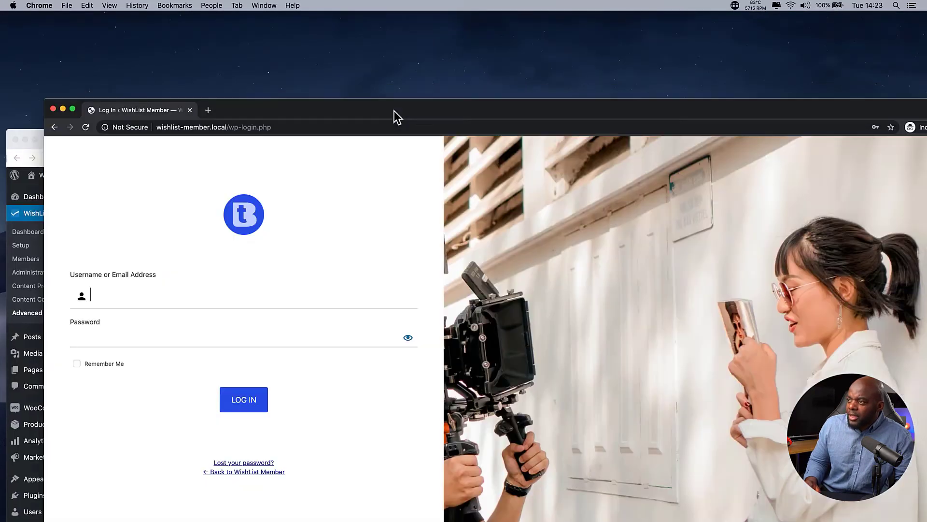
drag(301, 108, 258, 2)
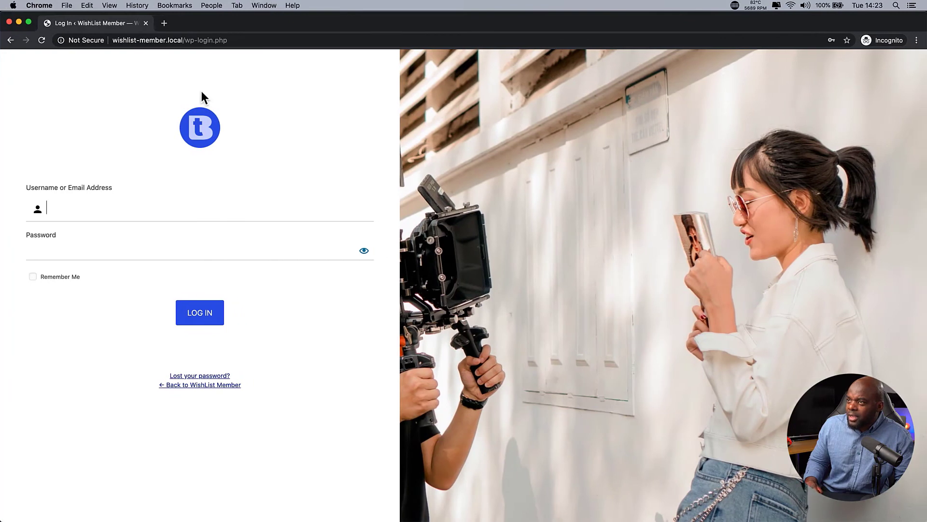
click(43, 40)
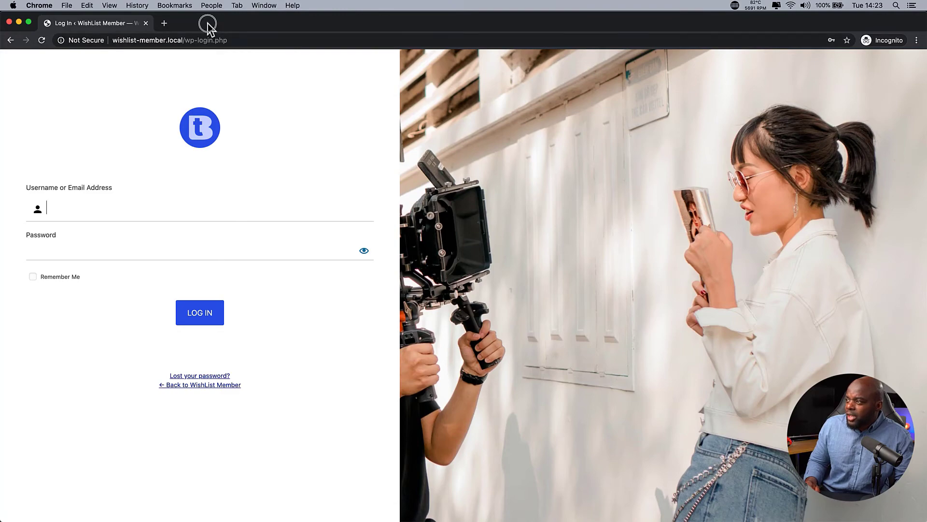
drag(208, 24, 279, 173)
drag(413, 131, 414, 12)
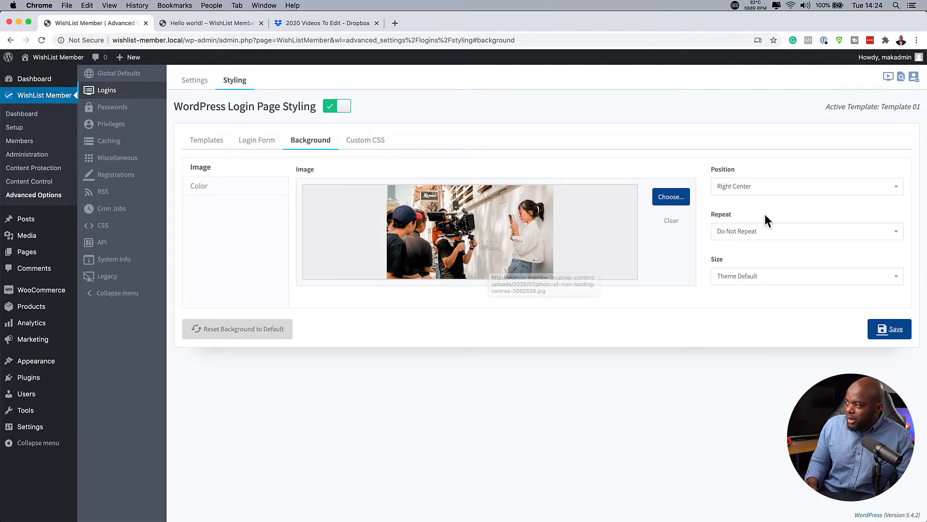
- Reset the login background position to Theme Default and save it
click(756, 188)
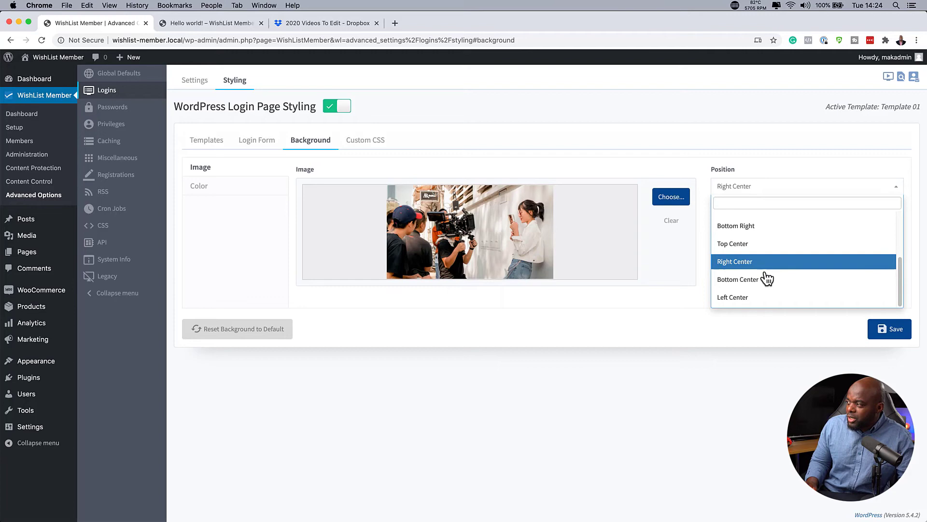
scroll(789, 271, up, 3)
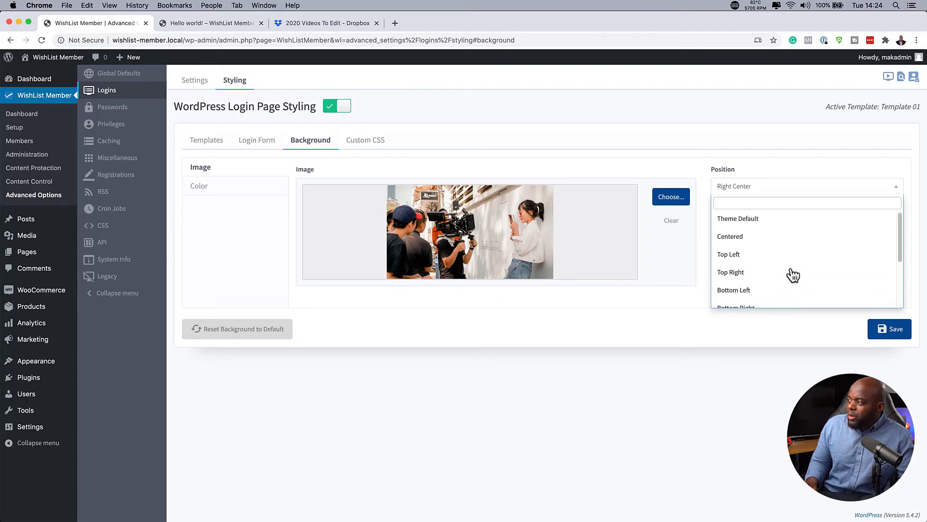
click(764, 224)
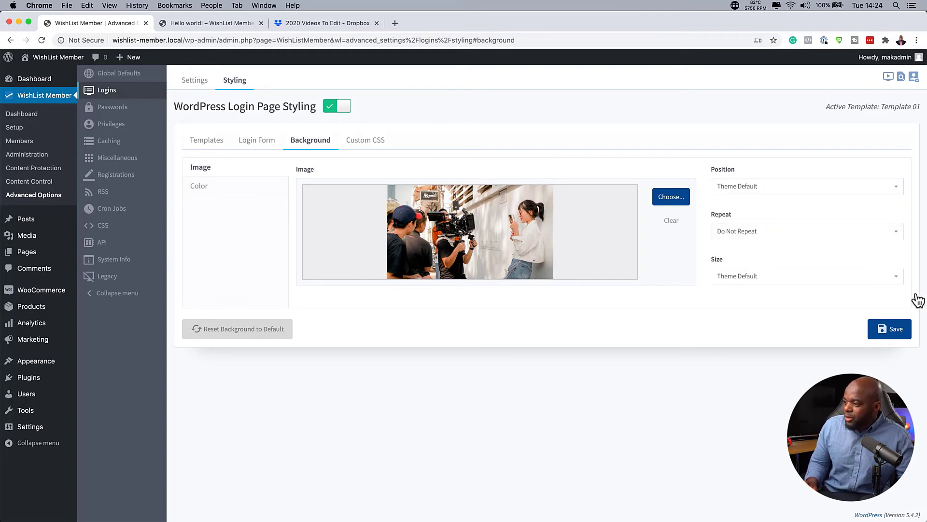
click(899, 332)
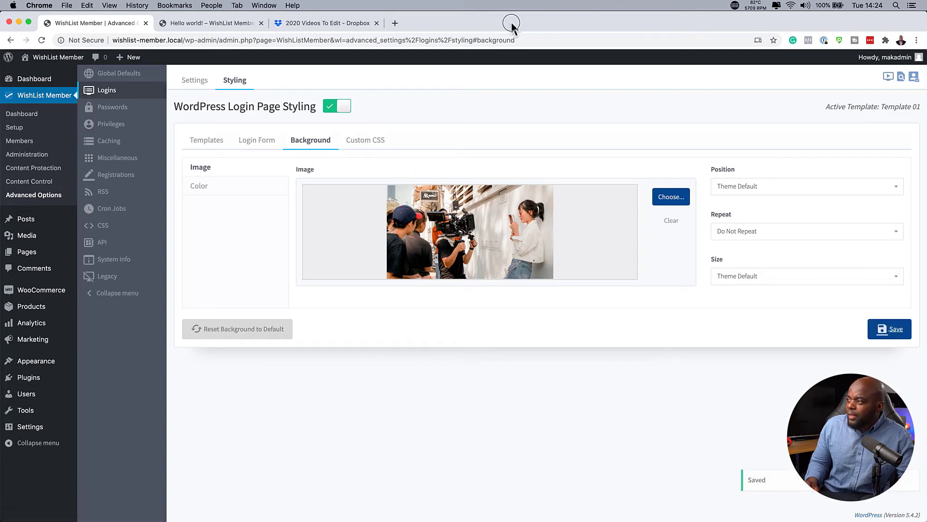
drag(507, 23, 405, 6)
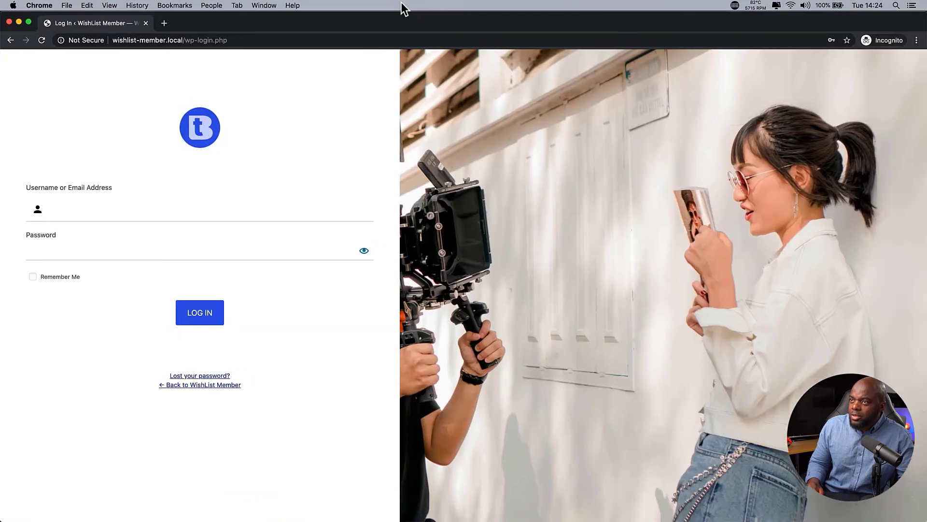
- Reload the incognito login page to check the Theme Default background, then return to the admin settings
click(42, 40)
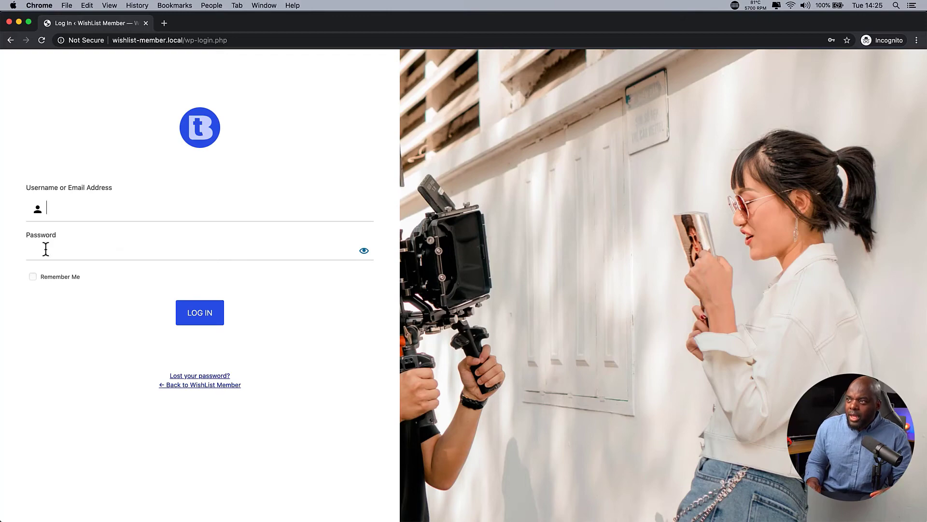
drag(251, 25, 343, 365)
drag(429, 305, 430, 3)
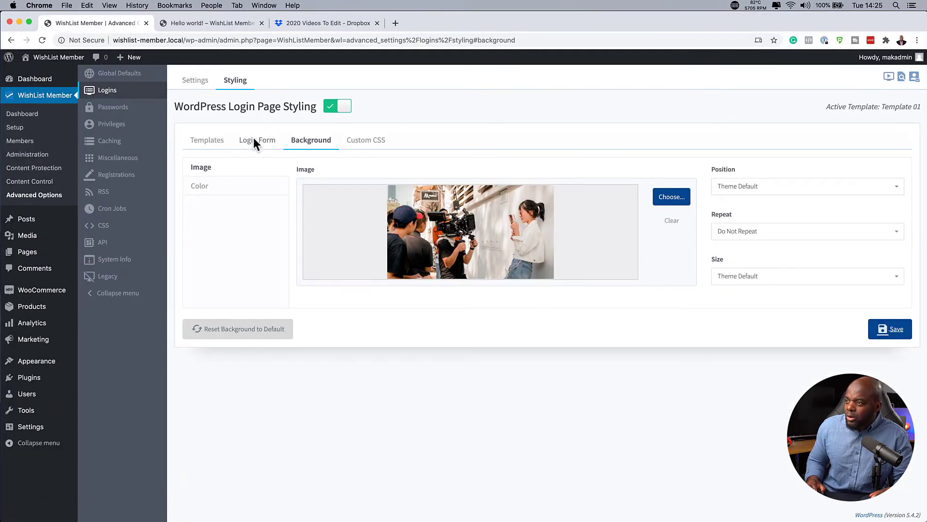
- Activate Template 06 from the template gallery as the login page template
click(211, 142)
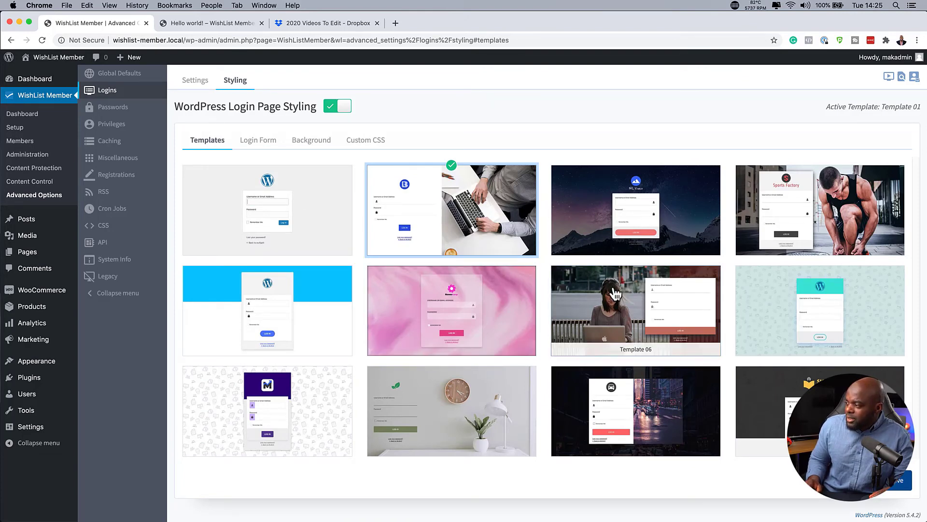
click(613, 314)
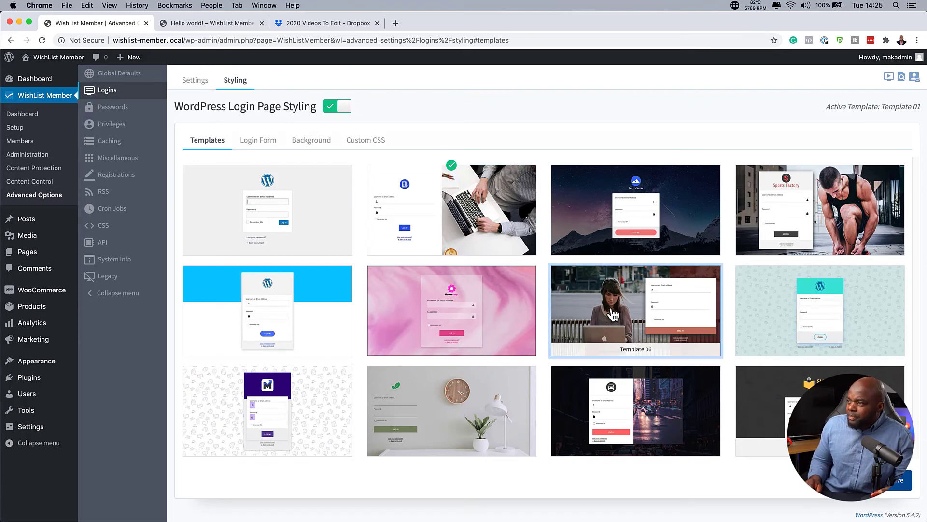
click(613, 315)
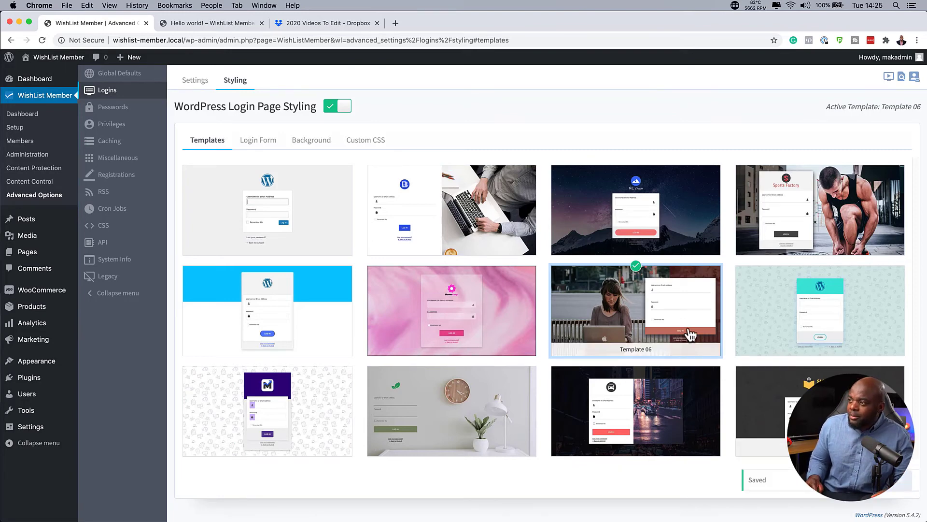
- Choose the camera-crew photo from the Media Library as the login background and save it
click(314, 145)
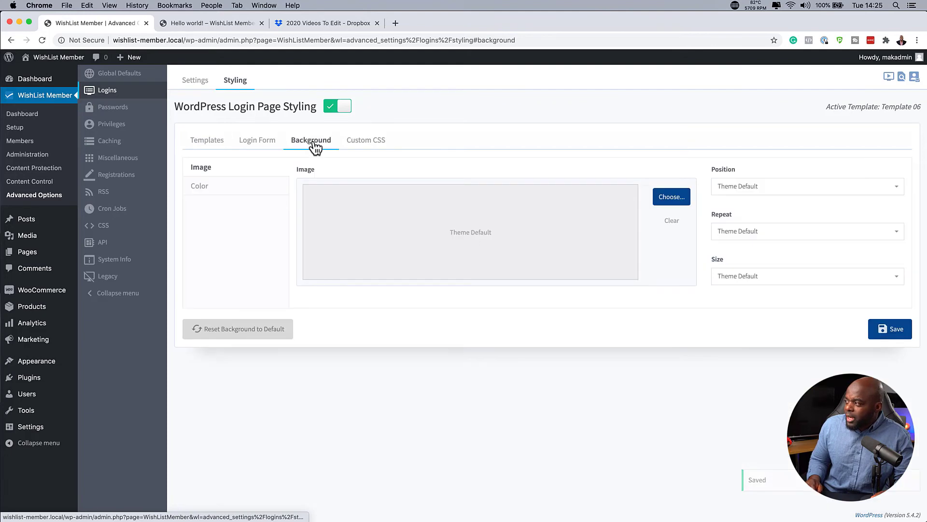
click(680, 203)
click(85, 185)
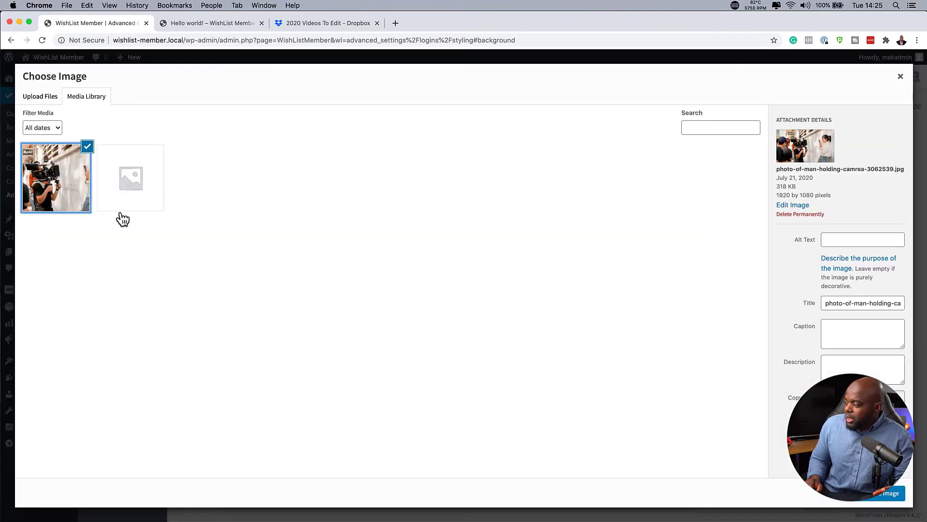
click(886, 495)
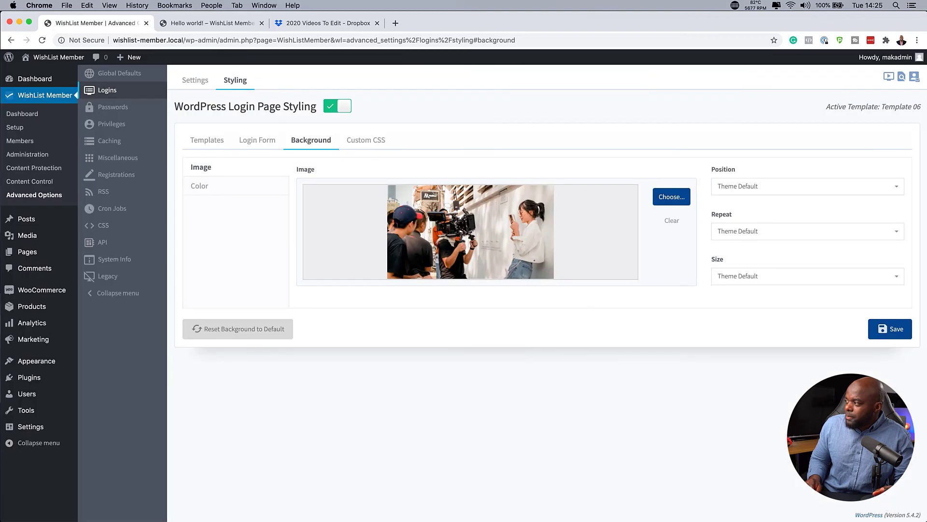
click(896, 332)
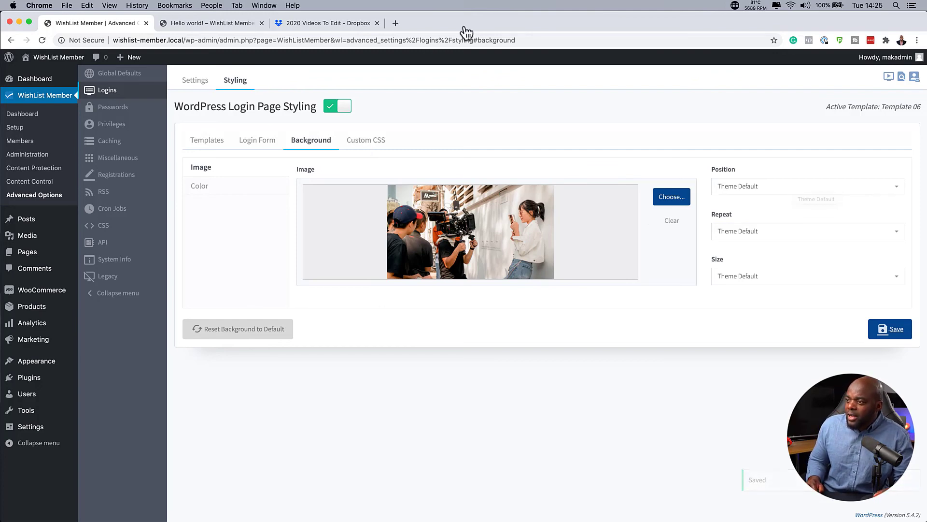
- Reload the incognito login page to preview Template 06 over the photo, then restore the admin window
drag(464, 24, 623, 82)
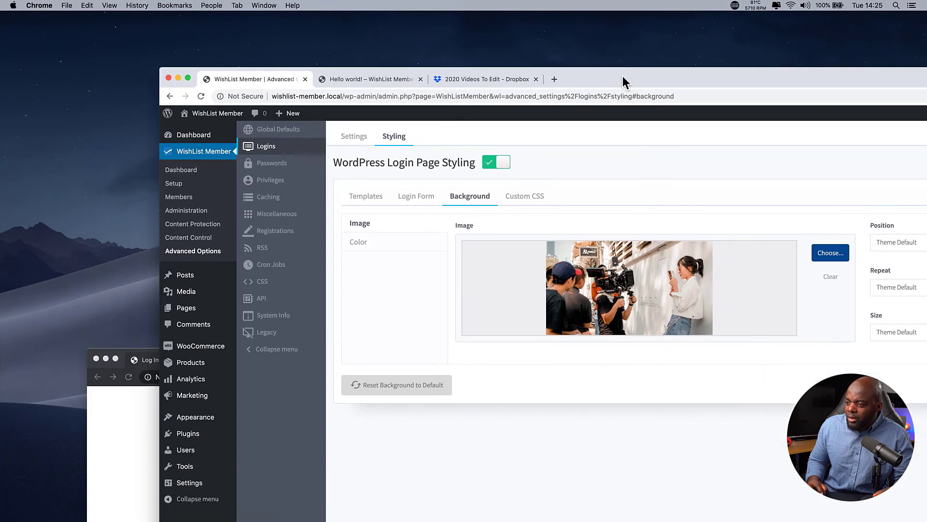
click(136, 400)
drag(341, 361, 245, 8)
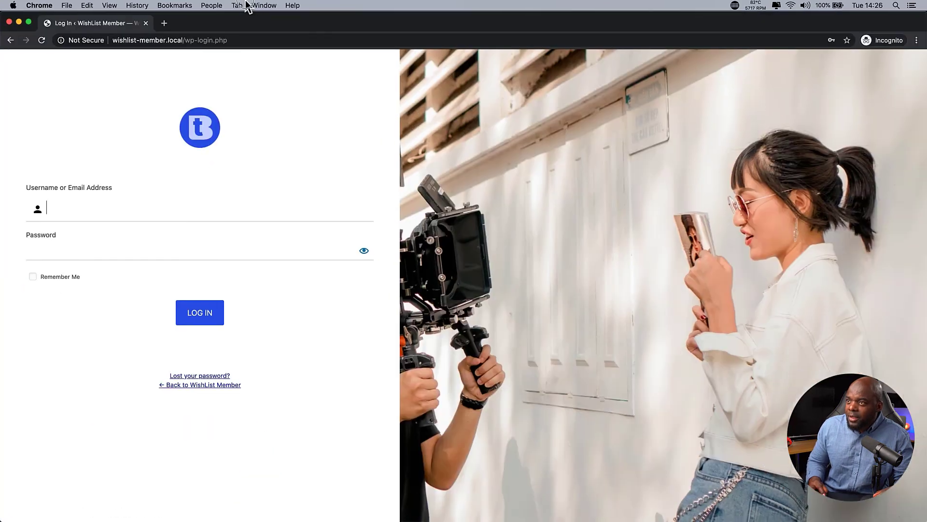
click(40, 40)
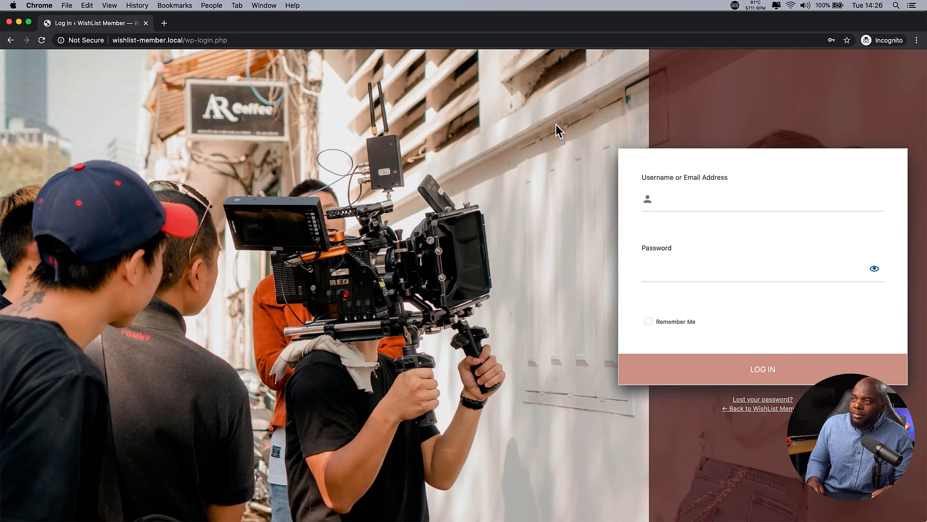
drag(200, 26, 396, 153)
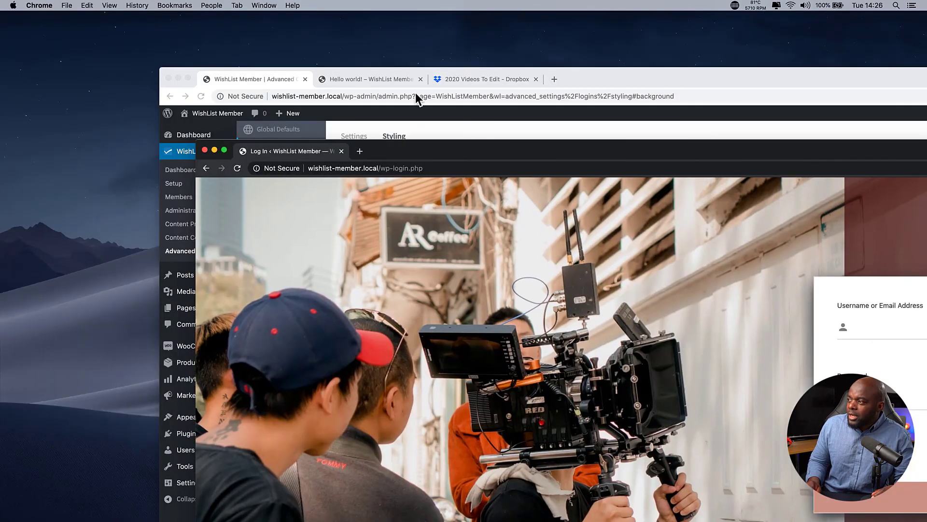
double_click(564, 80)
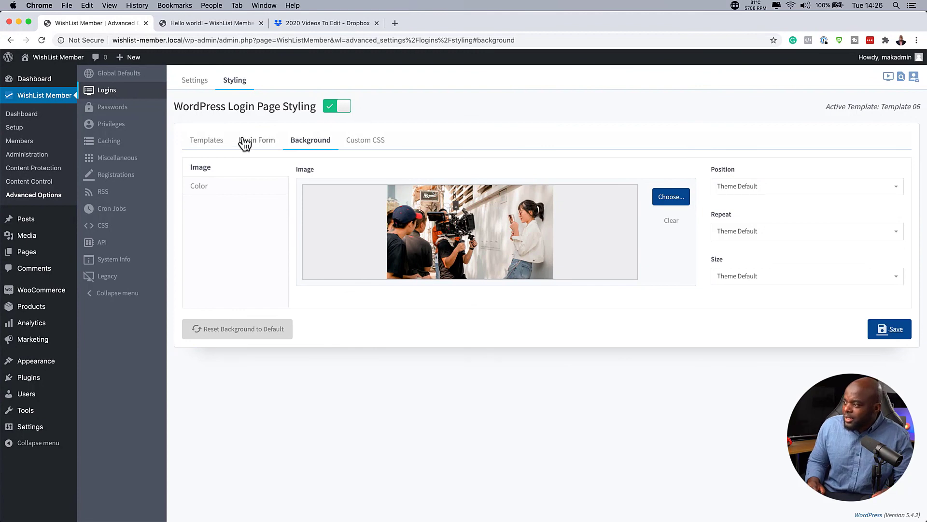
- Show the login template gallery again, with Template 06 marked active
click(214, 141)
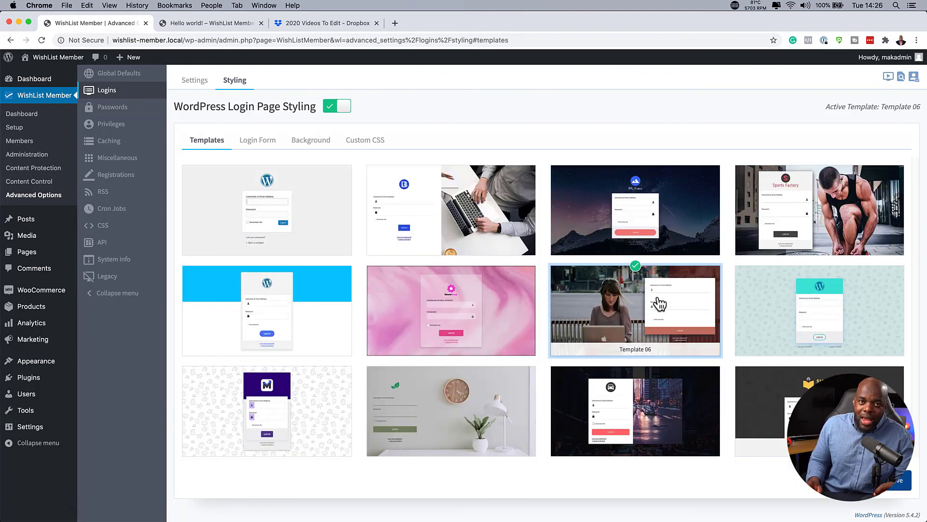